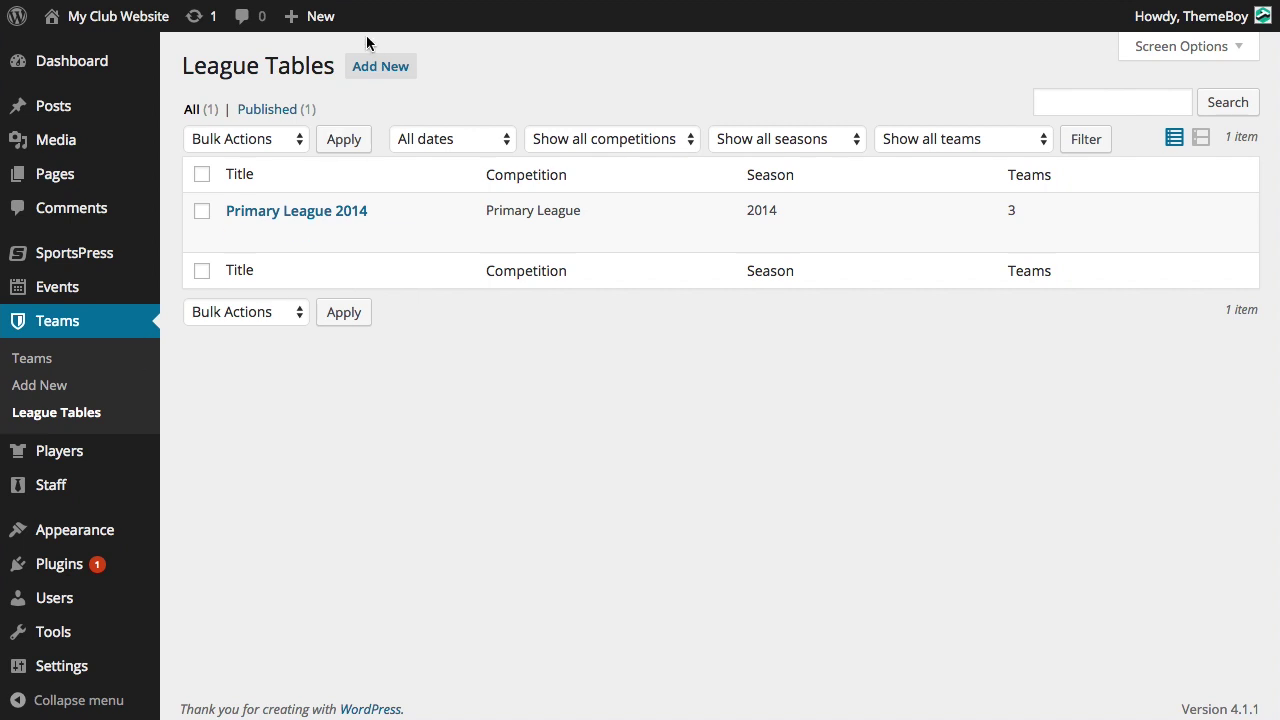
Step: Start a new league table titled 'League Standings' with teams chosen manually
{"action": "left_click", "coordinate": [372, 67]}
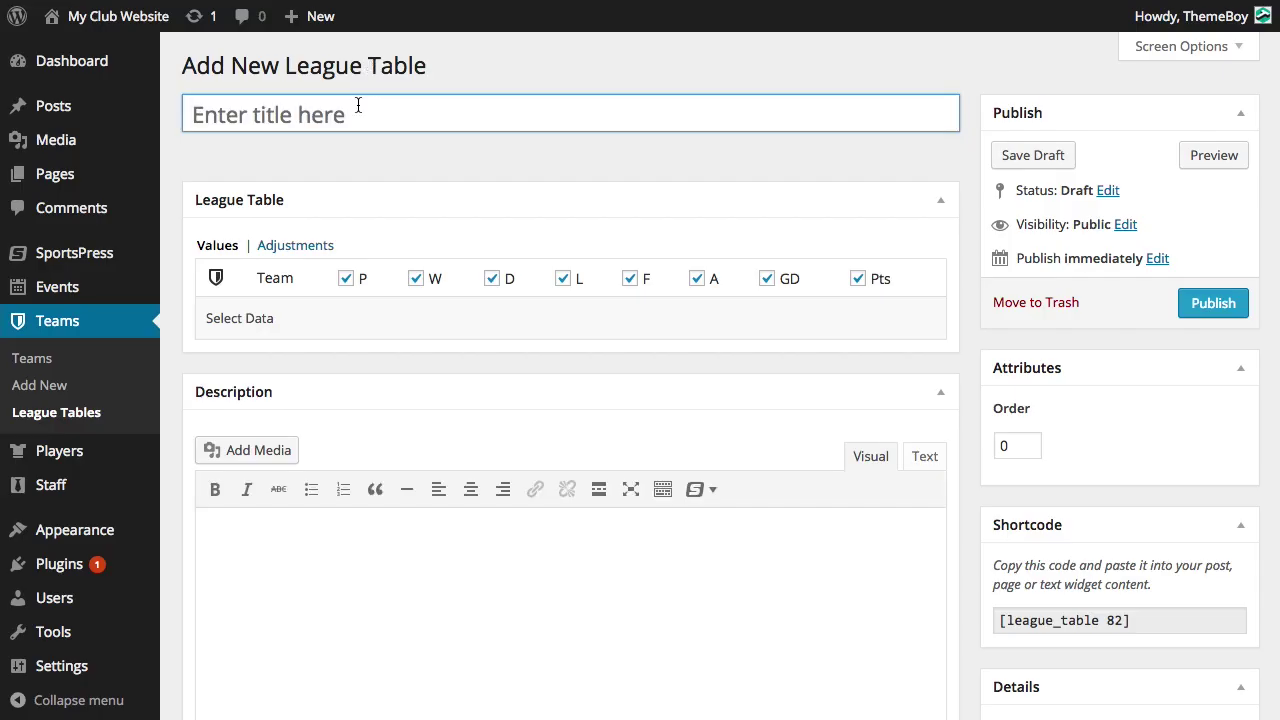
{"action": "left_click", "coordinate": [358, 107]}
{"action": "type", "text": "League St"}
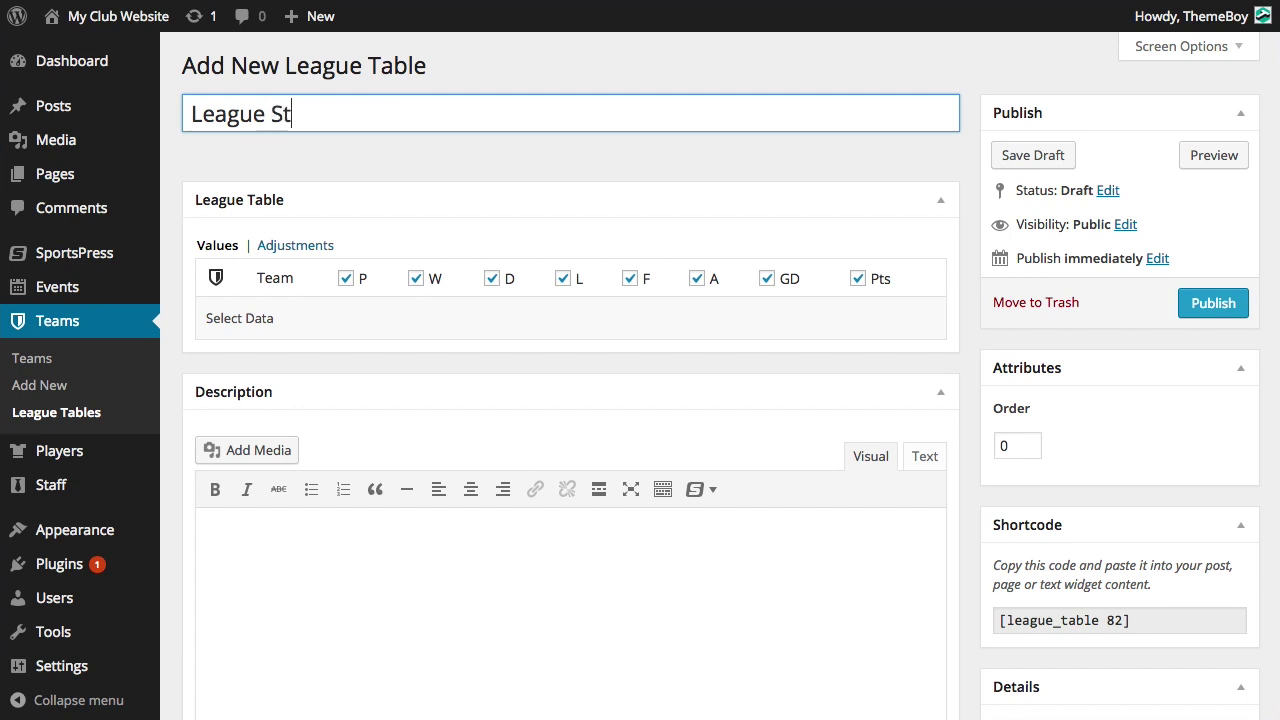
{"action": "type", "text": "andings"}
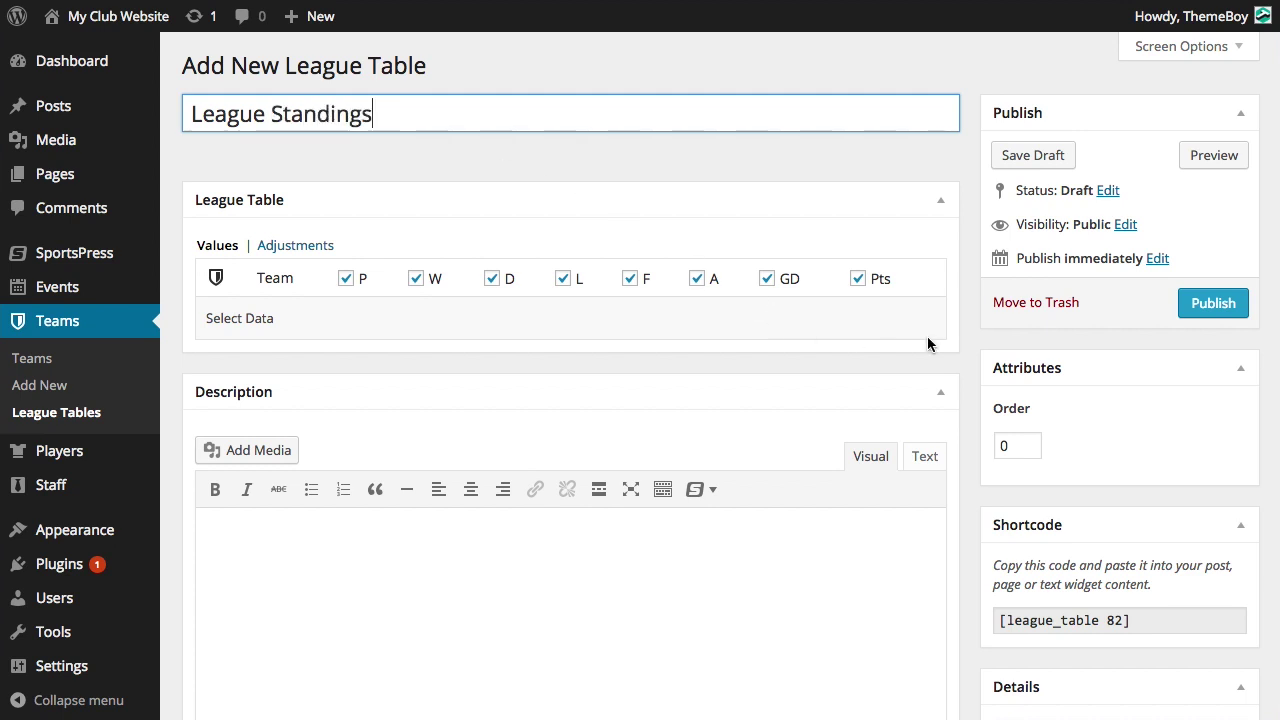
{"action": "scroll", "coordinate": [928, 343], "scroll_direction": "down", "scroll_amount": 3}
{"action": "scroll", "coordinate": [1046, 363], "scroll_direction": "down", "scroll_amount": 1}
{"action": "left_click", "coordinate": [1053, 340]}
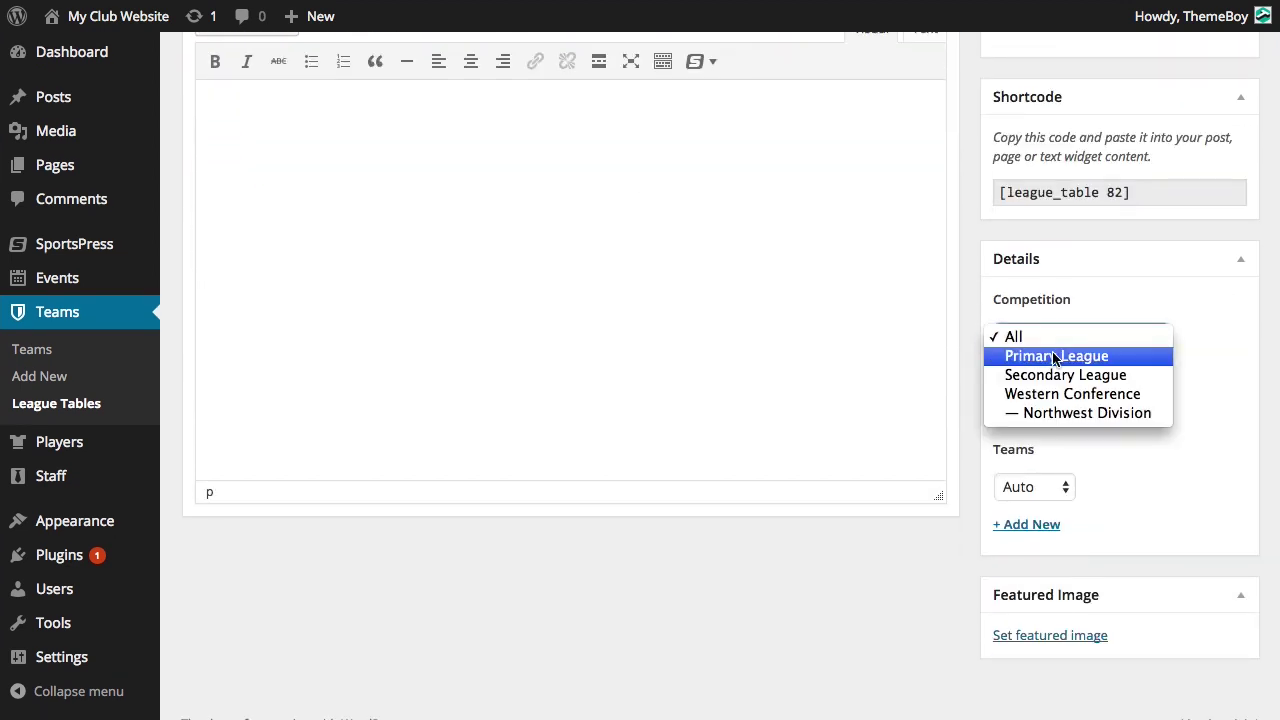
{"action": "left_click", "coordinate": [1057, 357]}
{"action": "left_click", "coordinate": [1051, 415]}
{"action": "left_click", "coordinate": [1046, 432]}
{"action": "left_click", "coordinate": [1052, 487]}
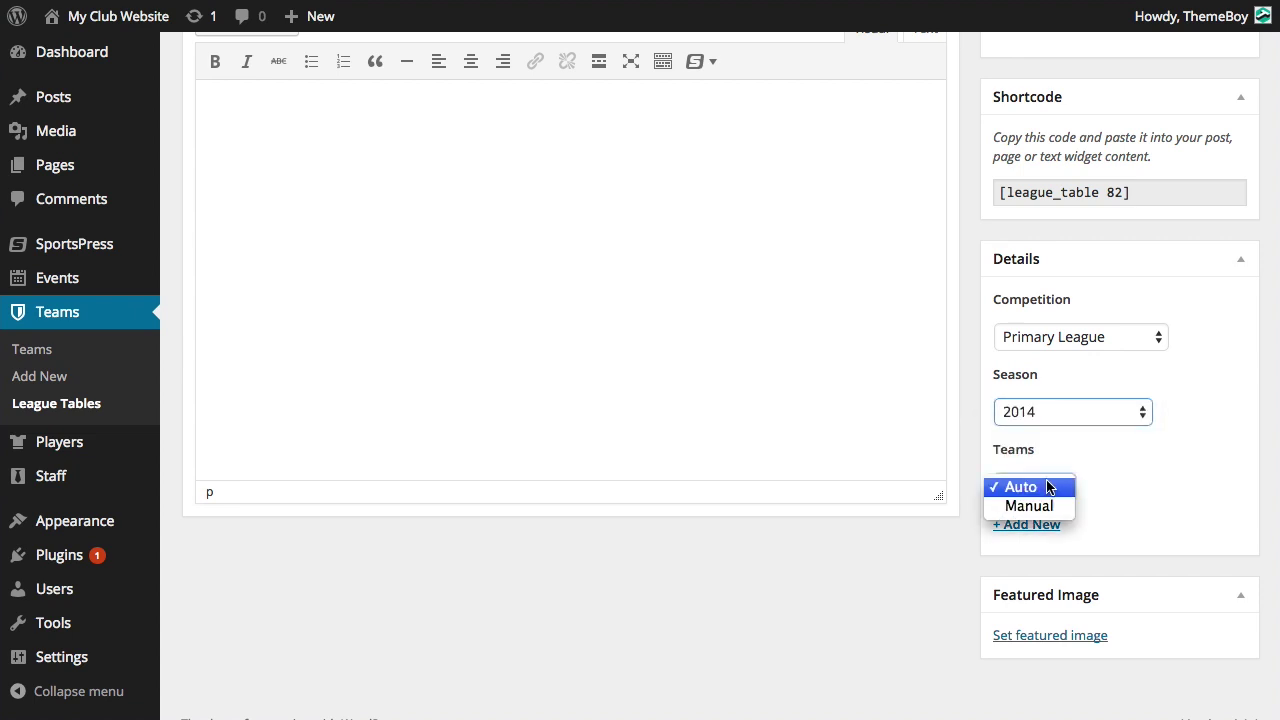
{"action": "left_click", "coordinate": [1060, 506]}
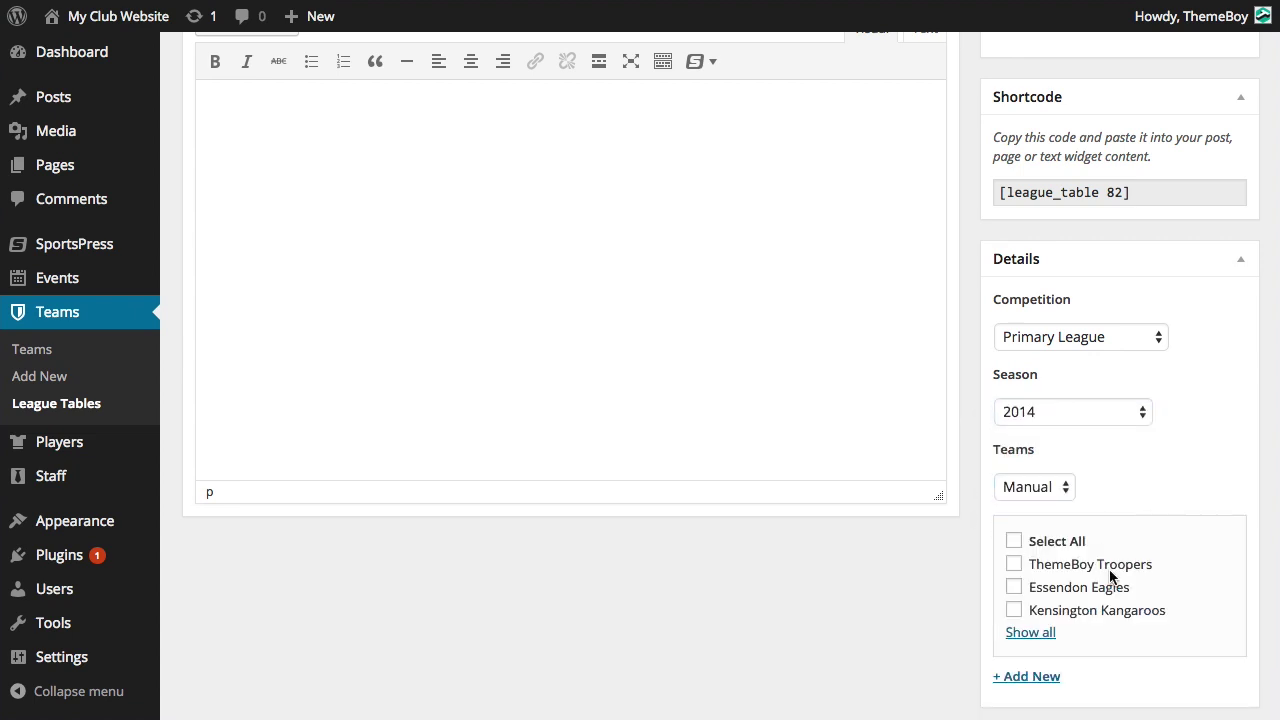
{"action": "scroll", "coordinate": [1105, 560], "scroll_direction": "down", "scroll_amount": 1}
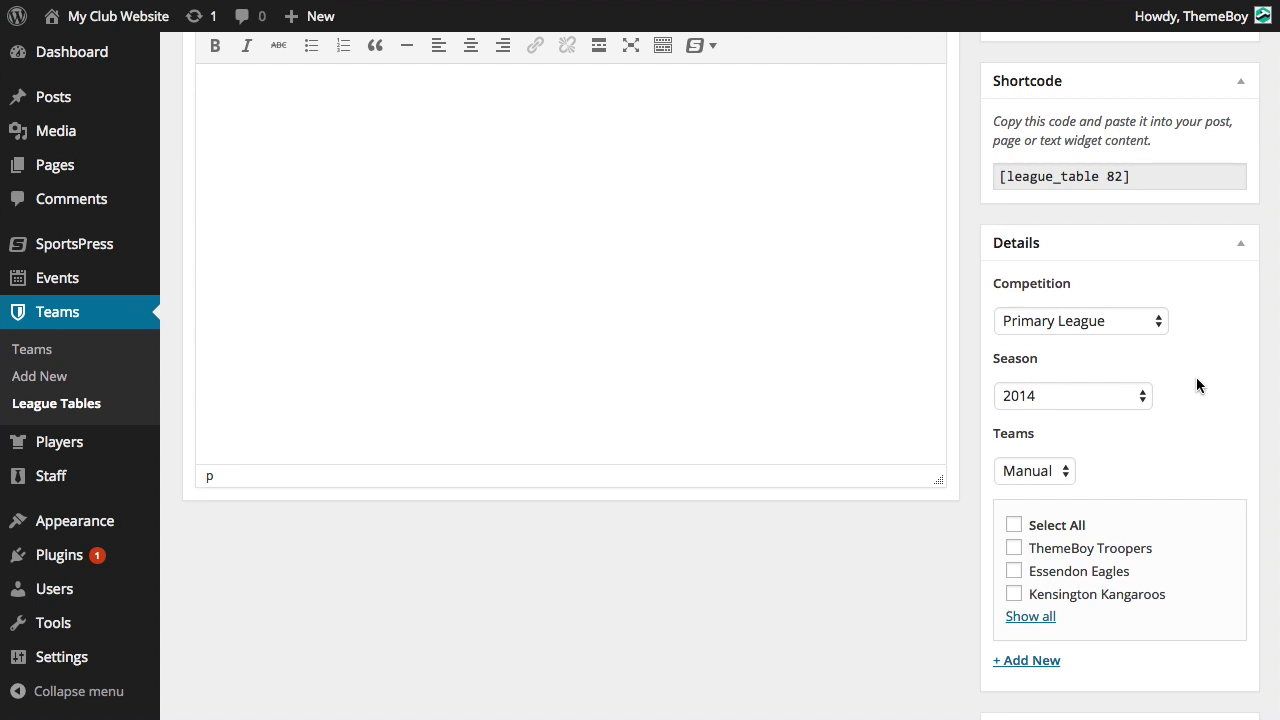
Step: Set Competition and Season to All, include all three teams, and publish the table
{"action": "left_click", "coordinate": [1140, 320]}
{"action": "left_click", "coordinate": [1094, 303]}
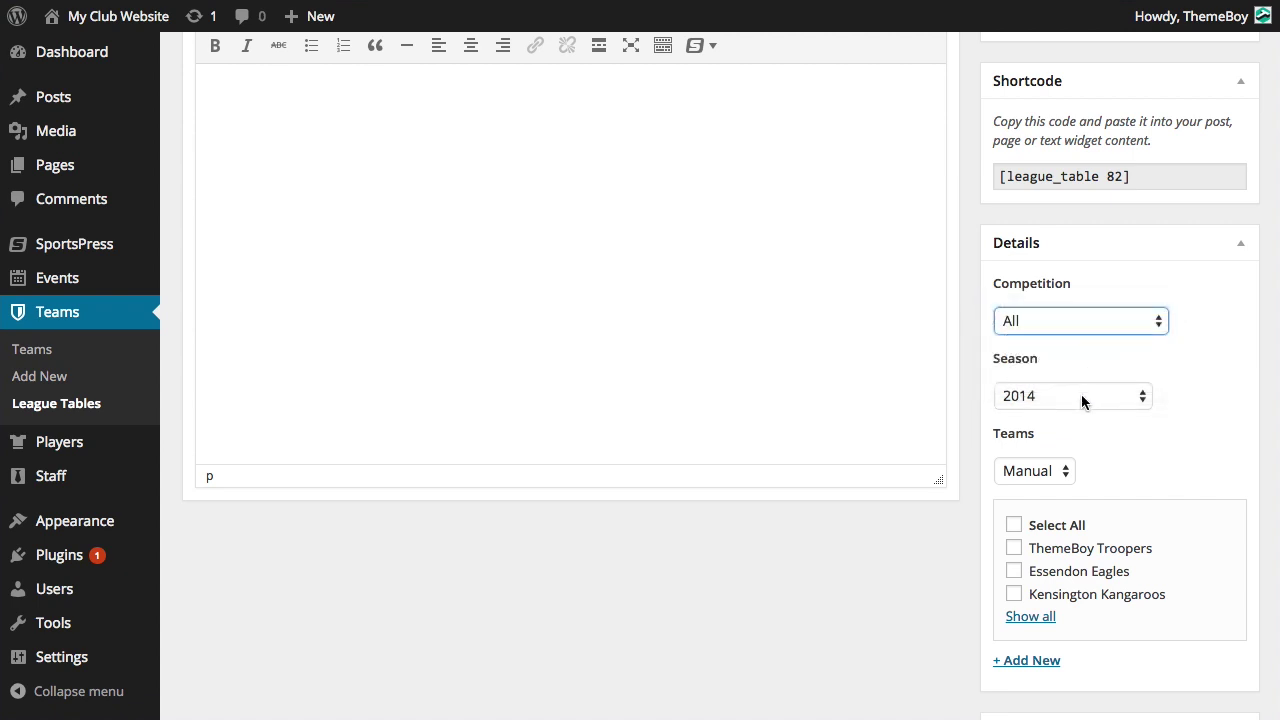
{"action": "left_click", "coordinate": [1079, 400]}
{"action": "left_click", "coordinate": [1040, 375]}
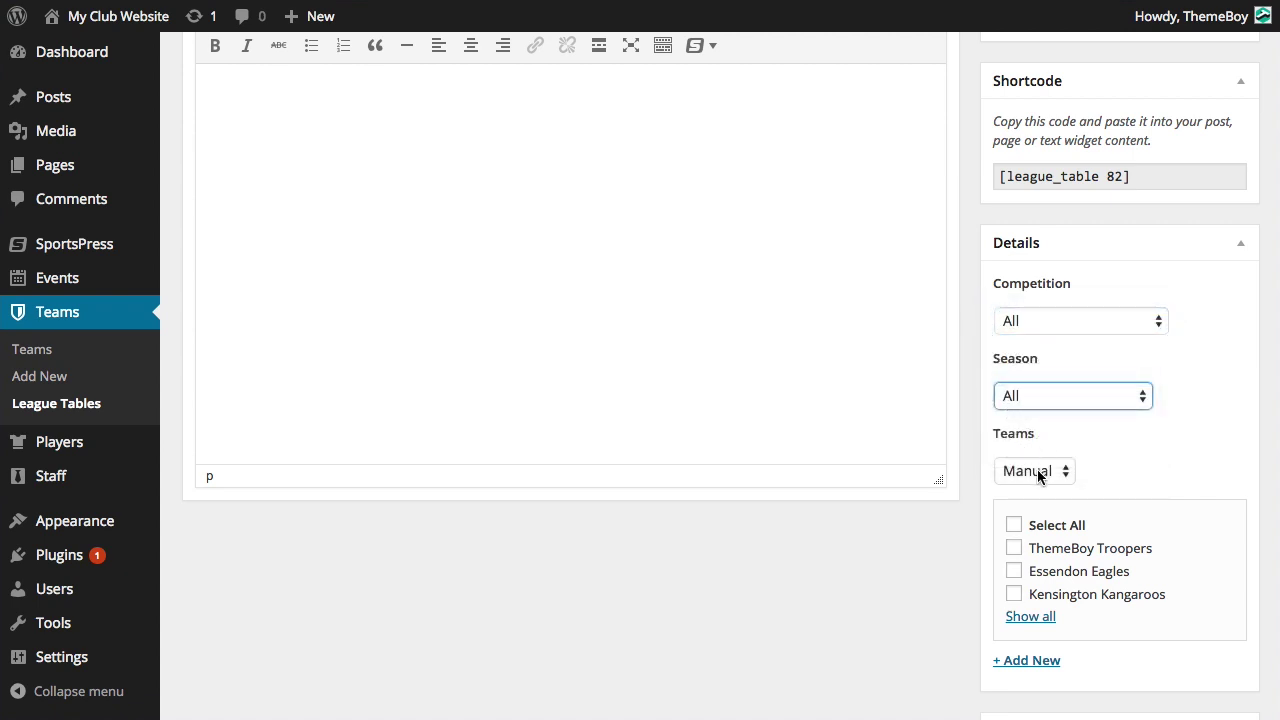
{"action": "left_click", "coordinate": [1037, 469]}
{"action": "left_click", "coordinate": [1040, 475]}
{"action": "left_click", "coordinate": [1048, 528]}
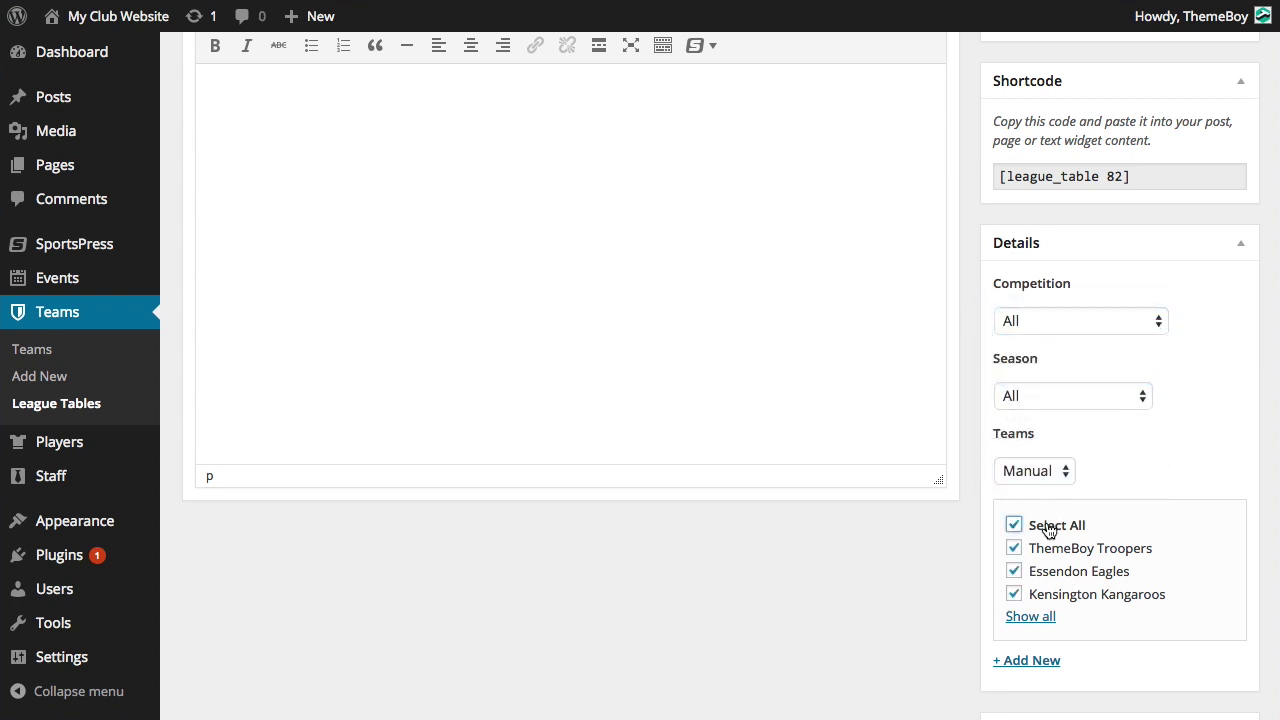
{"action": "scroll", "coordinate": [1190, 420], "scroll_direction": "up", "scroll_amount": 5}
{"action": "left_click", "coordinate": [1215, 310]}
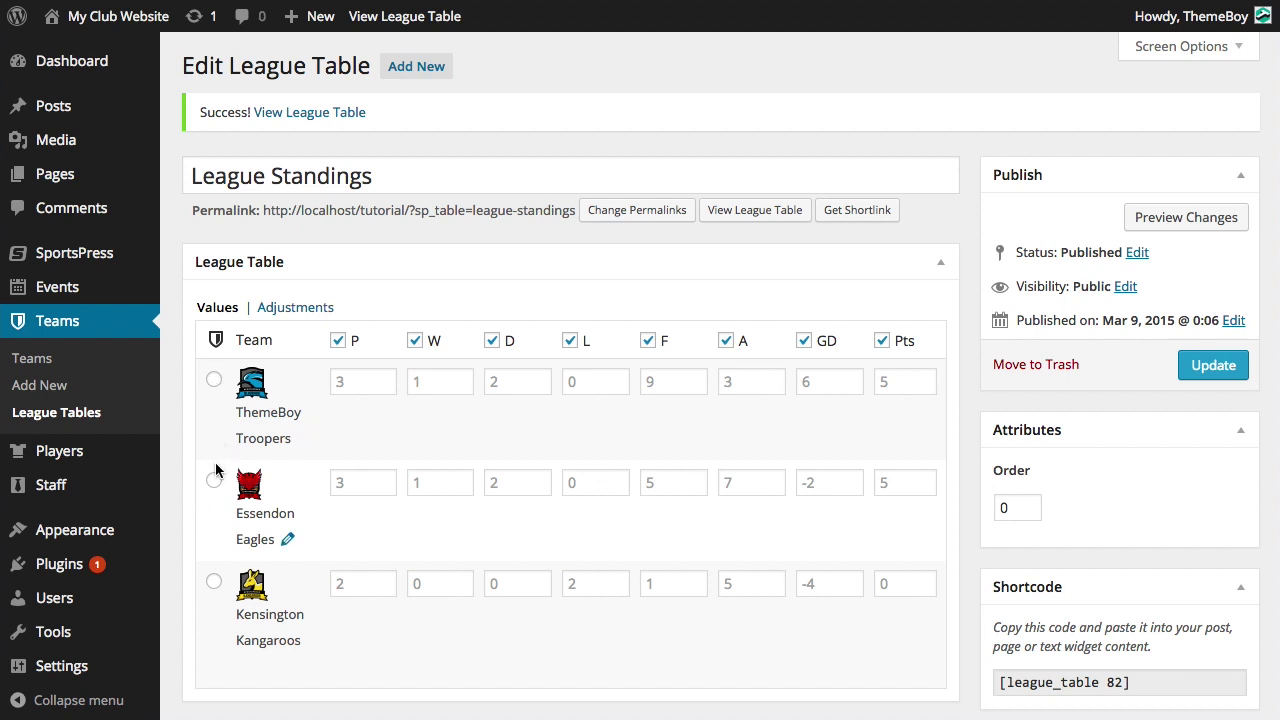
Step: Mark ThemeBoy Troopers, not Kensington Kangaroos, as the highlighted team and update the table
{"action": "left_click", "coordinate": [214, 588]}
{"action": "left_click", "coordinate": [214, 382]}
{"action": "left_click", "coordinate": [1212, 362]}
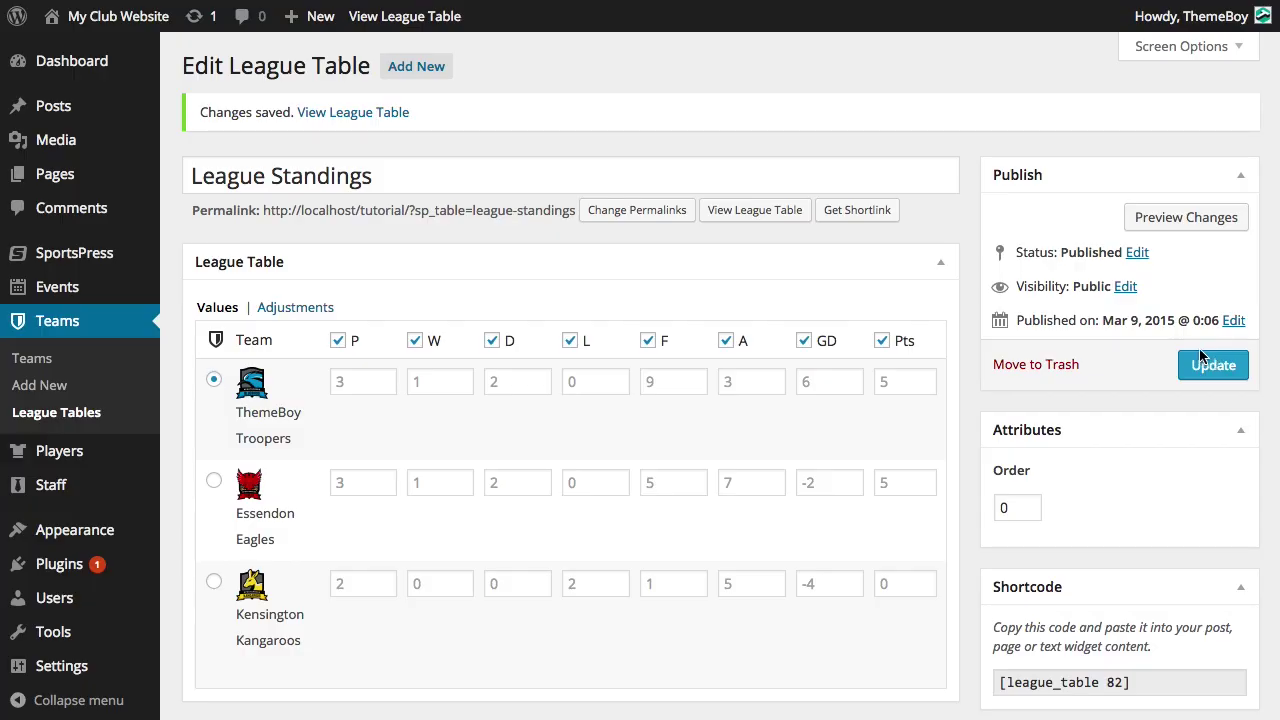
Step: View the public League Standings page with TBOY on top, then return to the editor
{"action": "left_click", "coordinate": [753, 212]}
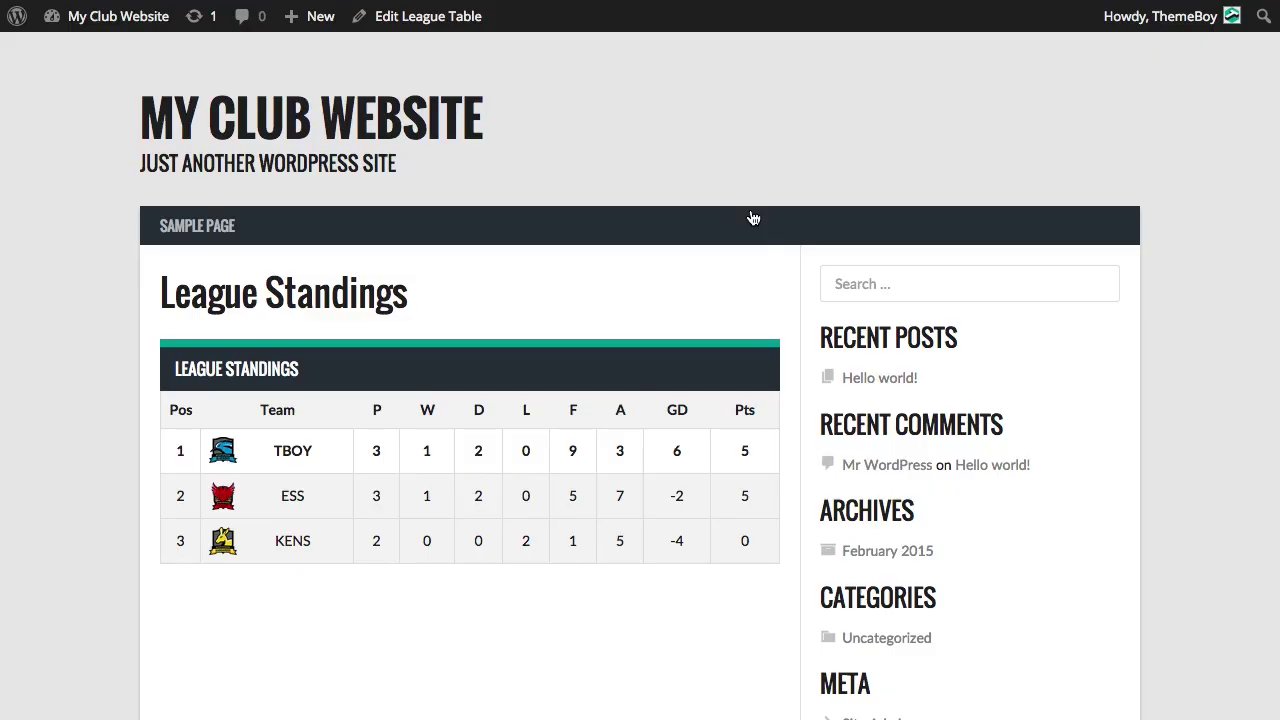
{"action": "scroll", "coordinate": [765, 240], "scroll_direction": "down", "scroll_amount": 2}
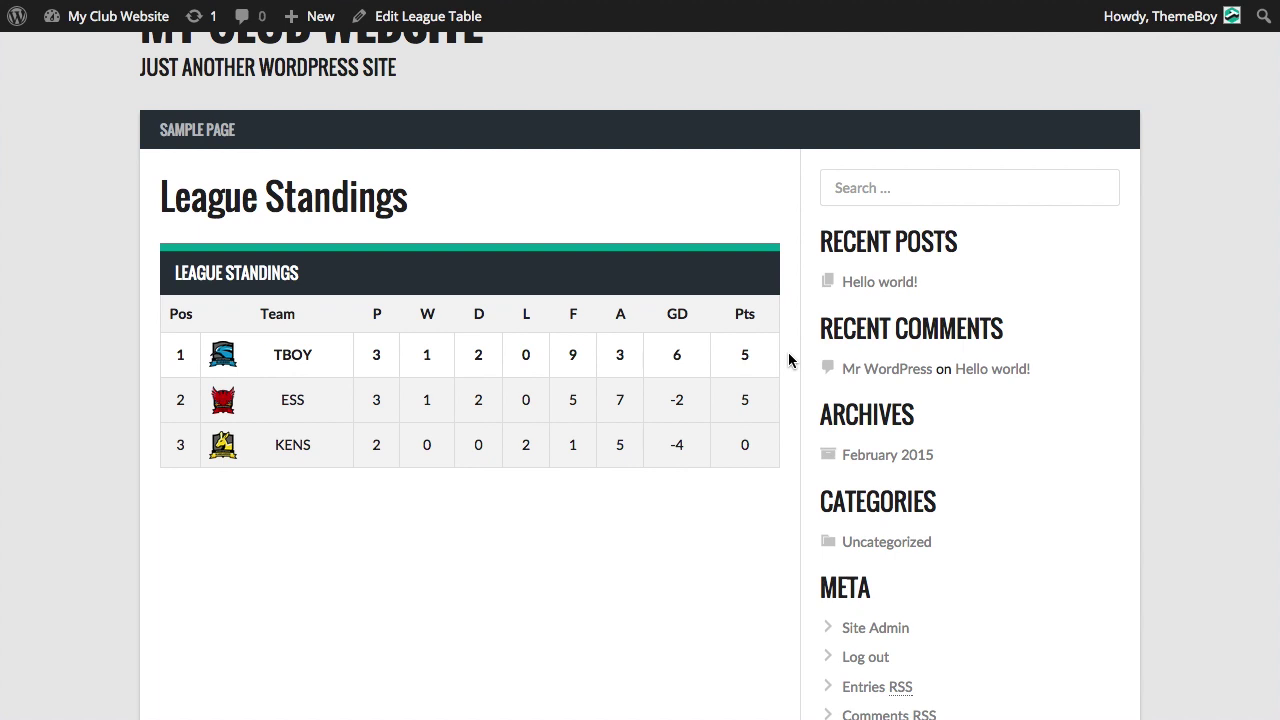
{"action": "left_click", "coordinate": [461, 20]}
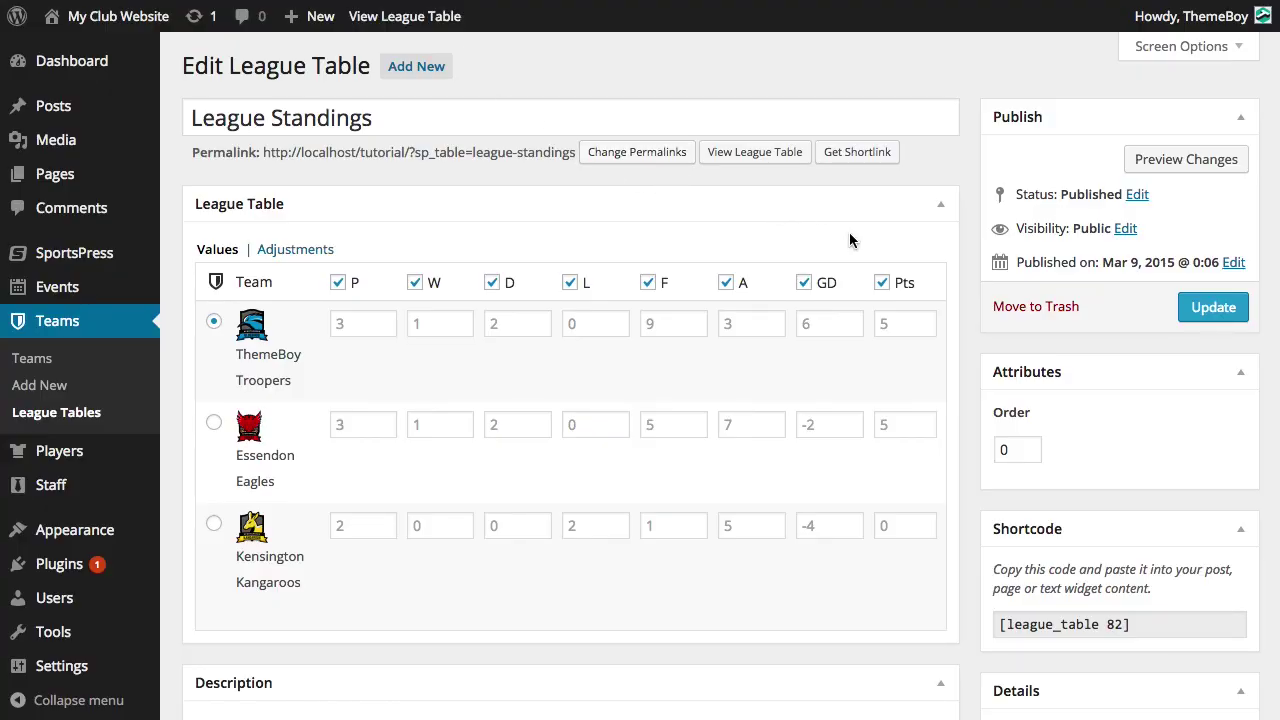
Step: Hide the GD, A, F and P columns, update, and view the public table
{"action": "left_click", "coordinate": [805, 285]}
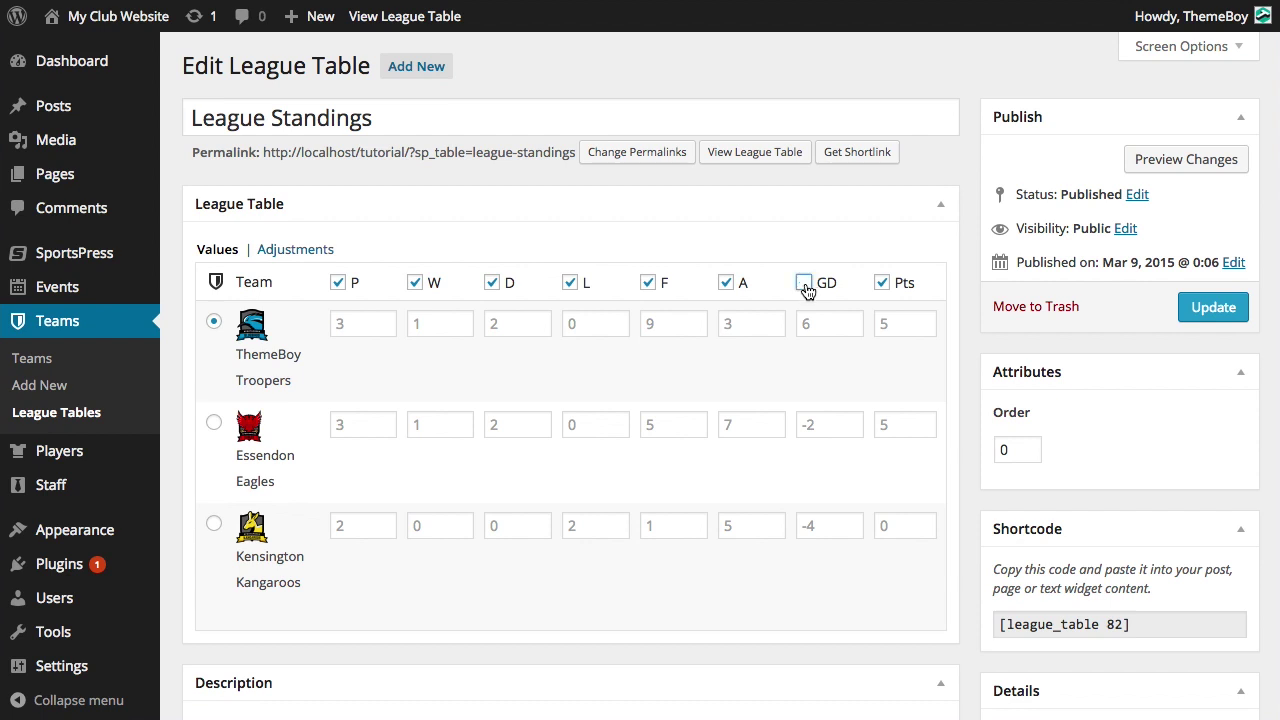
{"action": "left_click", "coordinate": [727, 284]}
{"action": "left_click", "coordinate": [650, 284]}
{"action": "left_click", "coordinate": [338, 283]}
{"action": "left_click", "coordinate": [1211, 308]}
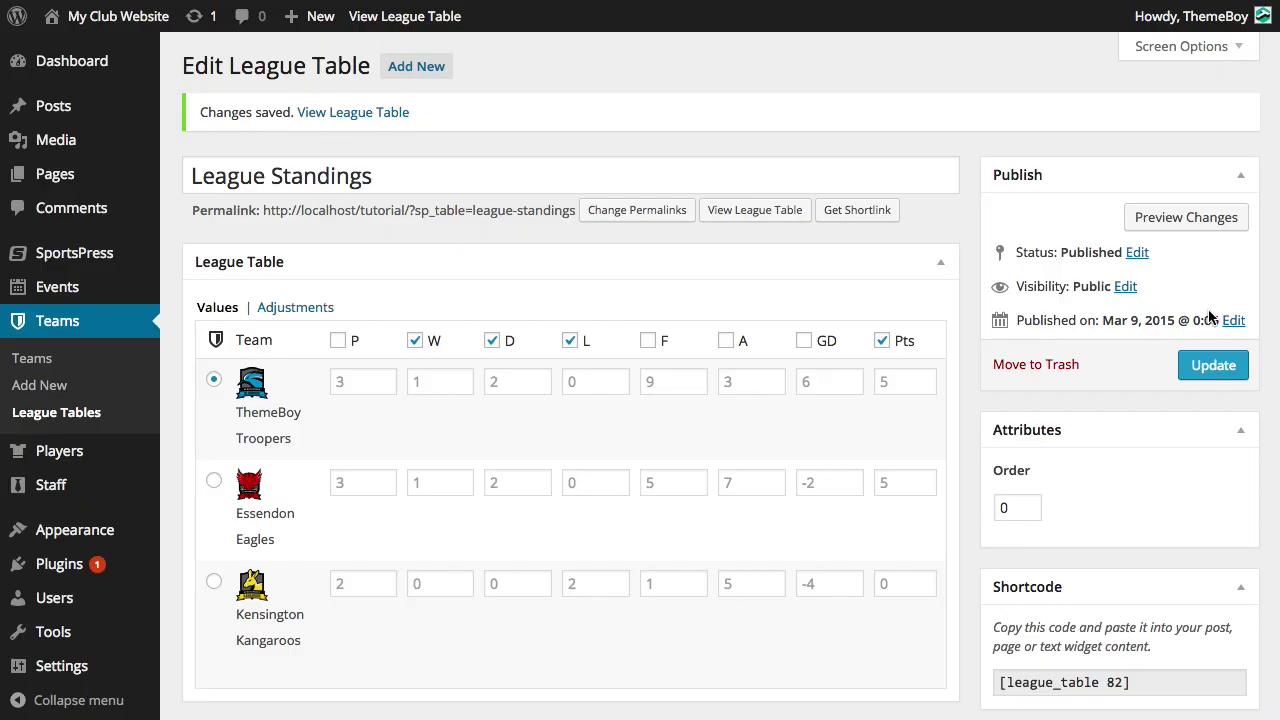
{"action": "left_click", "coordinate": [762, 219]}
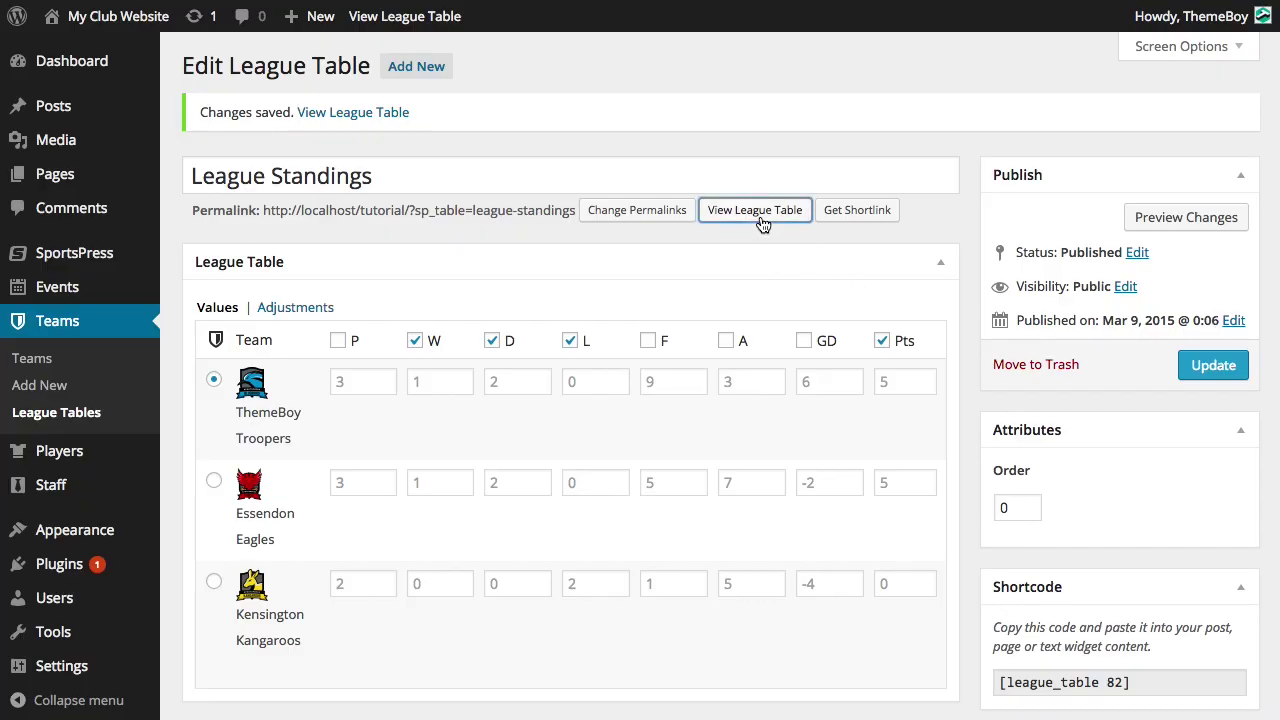
Step: Scroll the public standings page, then go back to the League Standings editor
{"action": "scroll", "coordinate": [785, 361], "scroll_direction": "down", "scroll_amount": 3}
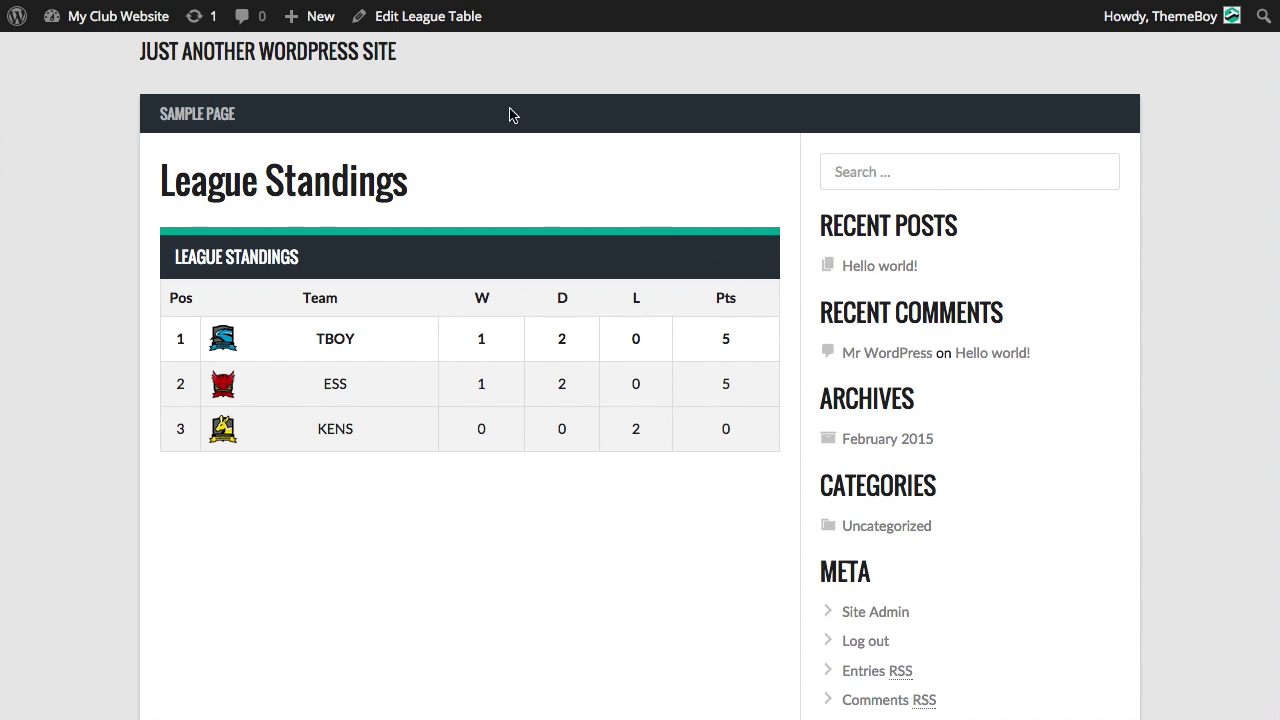
{"action": "left_click", "coordinate": [418, 17]}
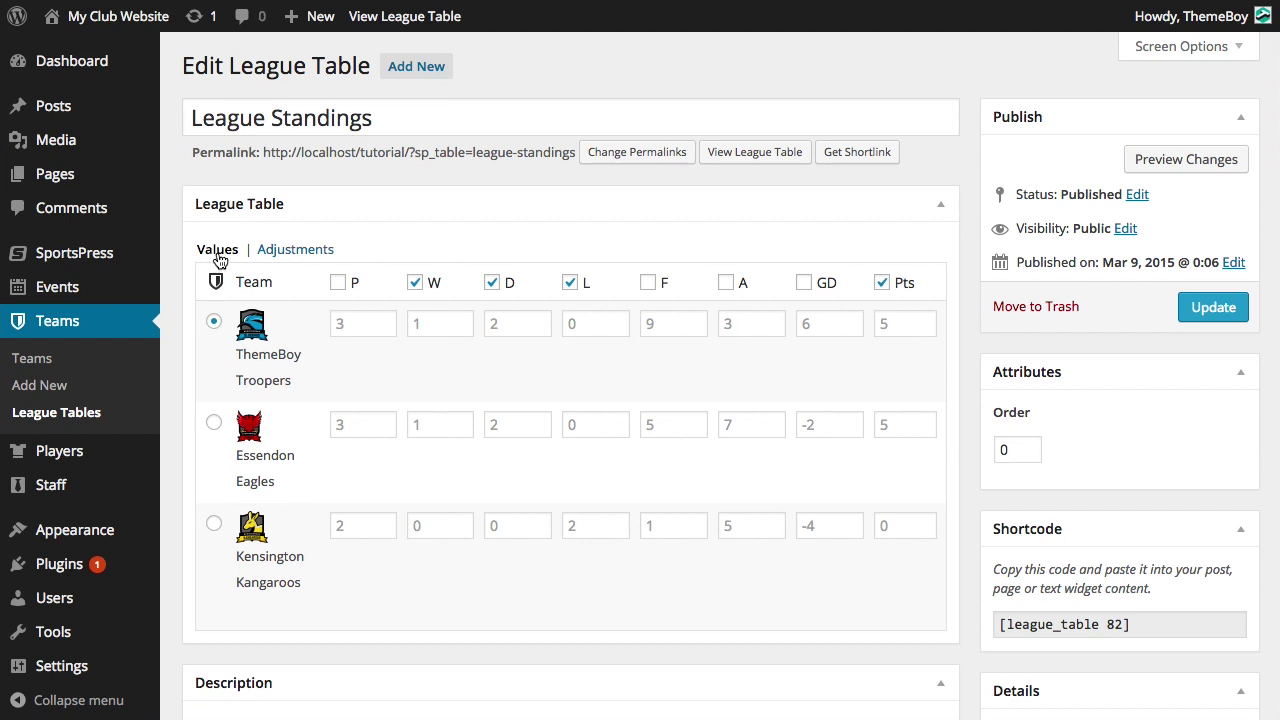
Step: Adjust points by -1 for ThemeBoy Troopers and +1 for Essendon Eagles, and save
{"action": "left_click", "coordinate": [305, 252]}
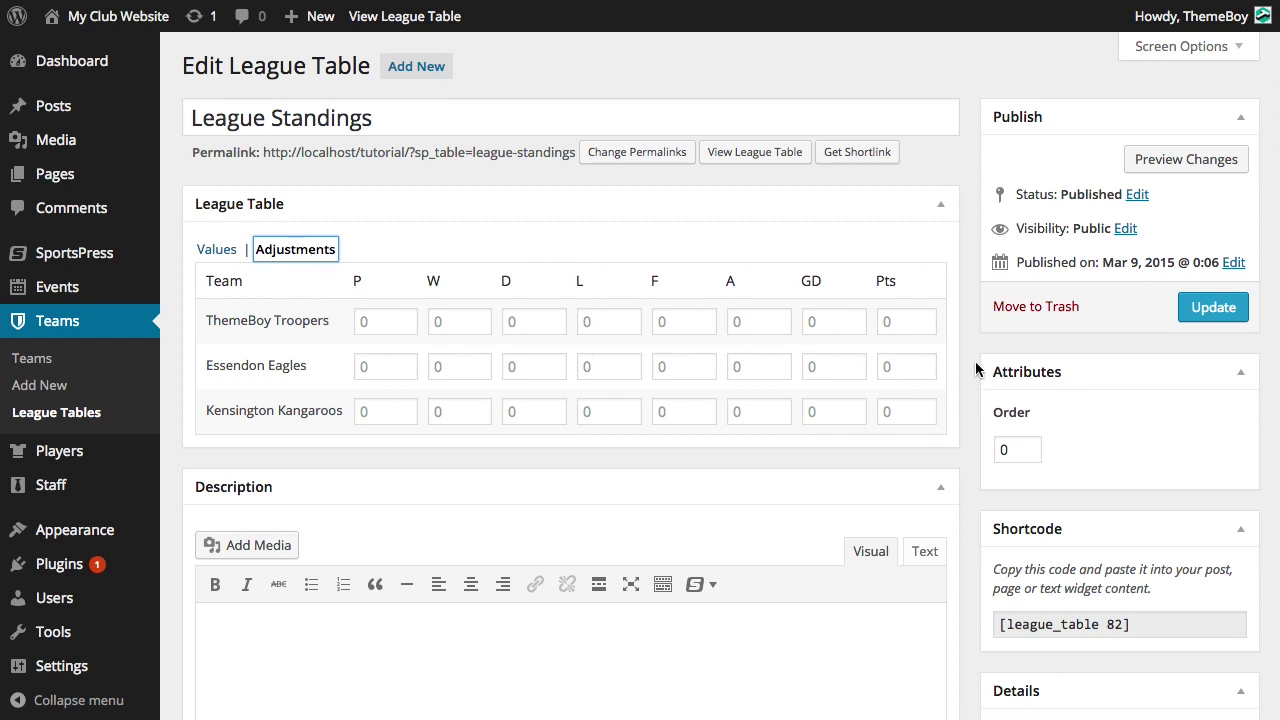
{"action": "left_click", "coordinate": [901, 323]}
{"action": "type", "text": "-1"}
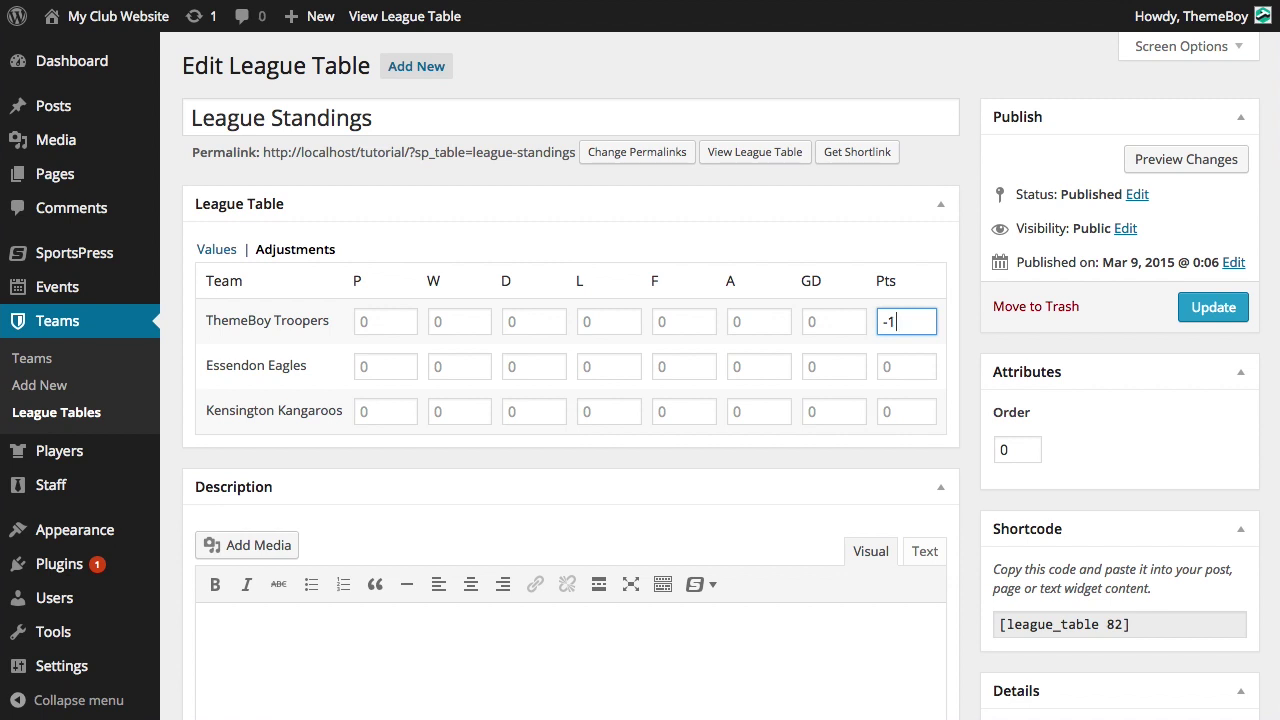
{"action": "left_click", "coordinate": [906, 367]}
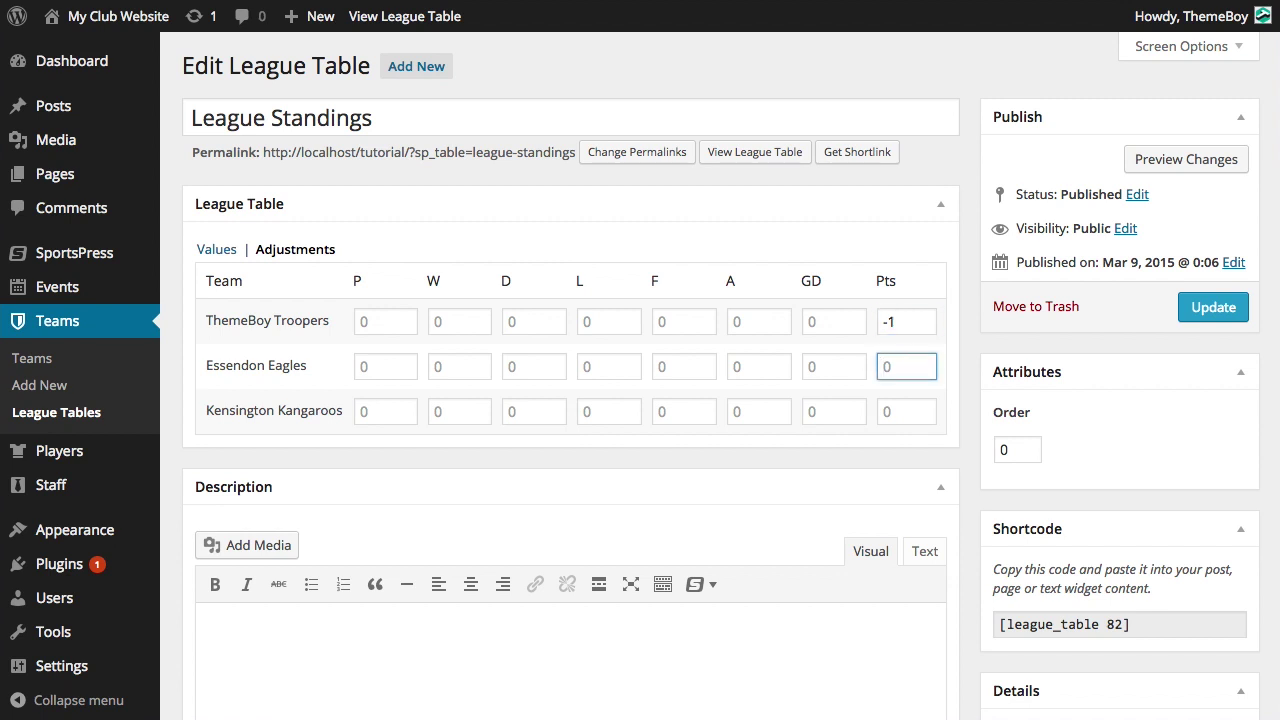
{"action": "type", "text": "1"}
{"action": "left_click", "coordinate": [1203, 307]}
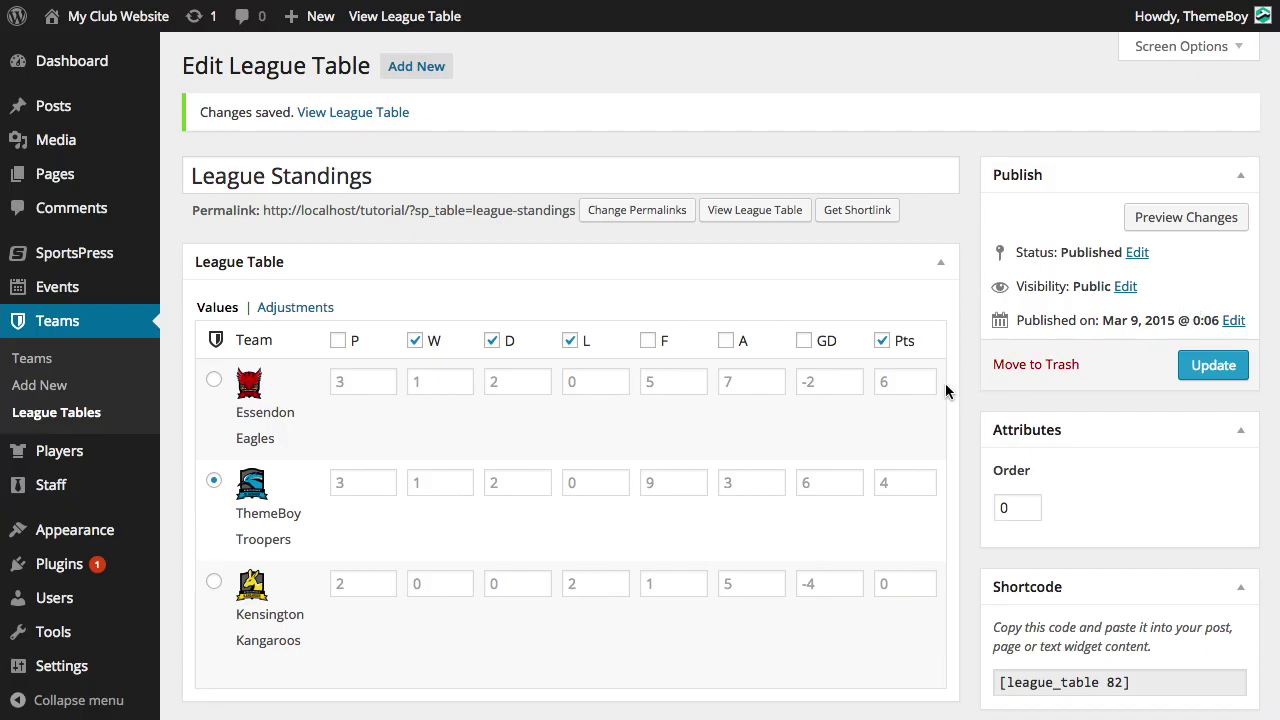
Step: Recheck the saved adjustments and team values, then view the public table
{"action": "left_click", "coordinate": [290, 312]}
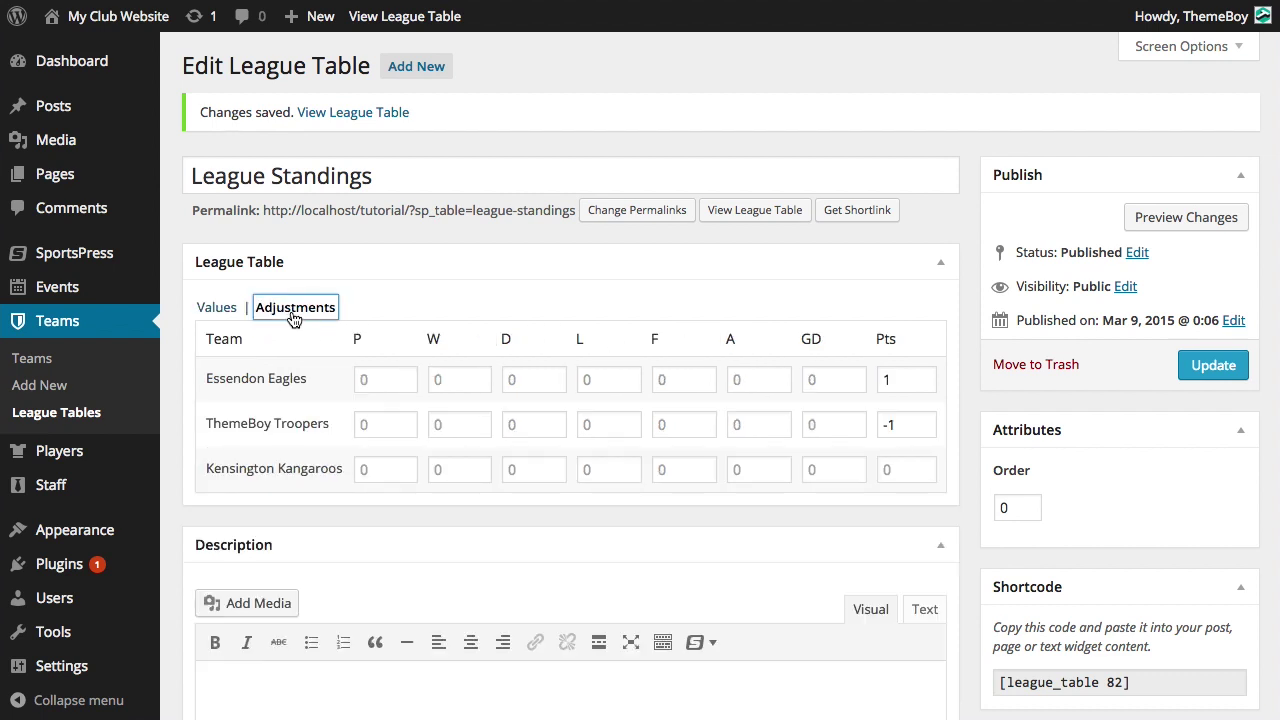
{"action": "left_click", "coordinate": [214, 309]}
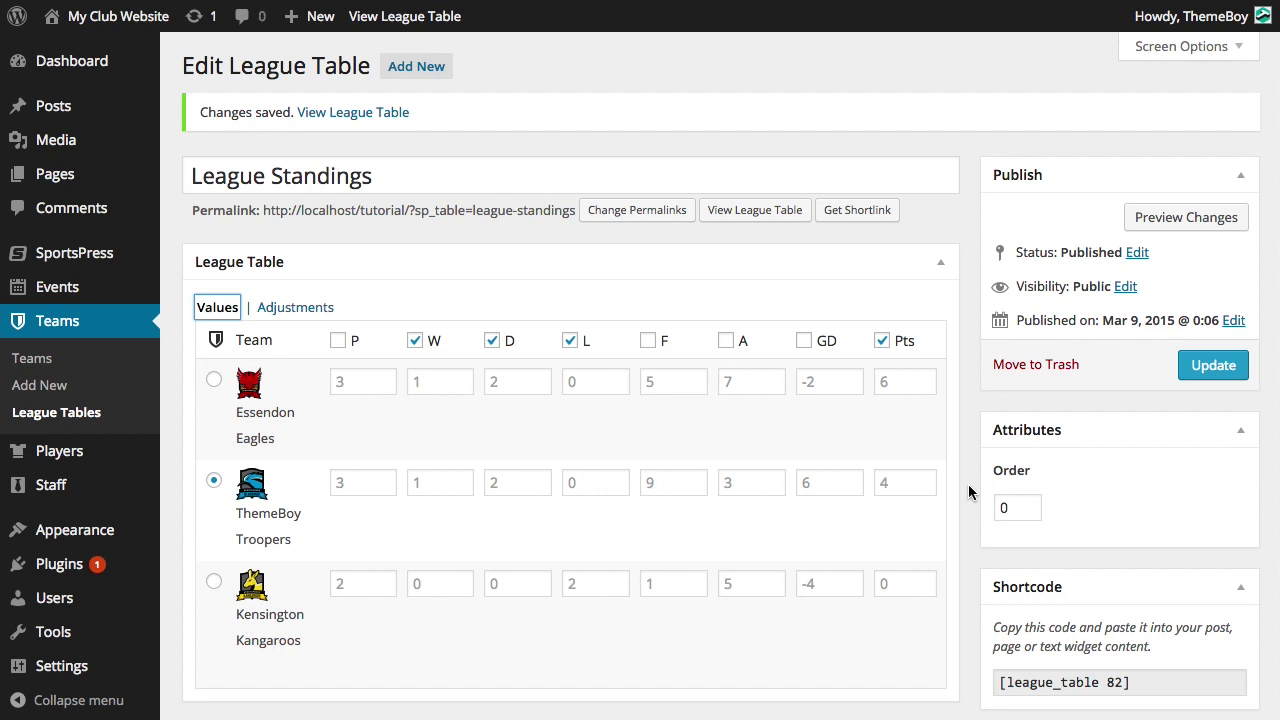
{"action": "left_click", "coordinate": [756, 212]}
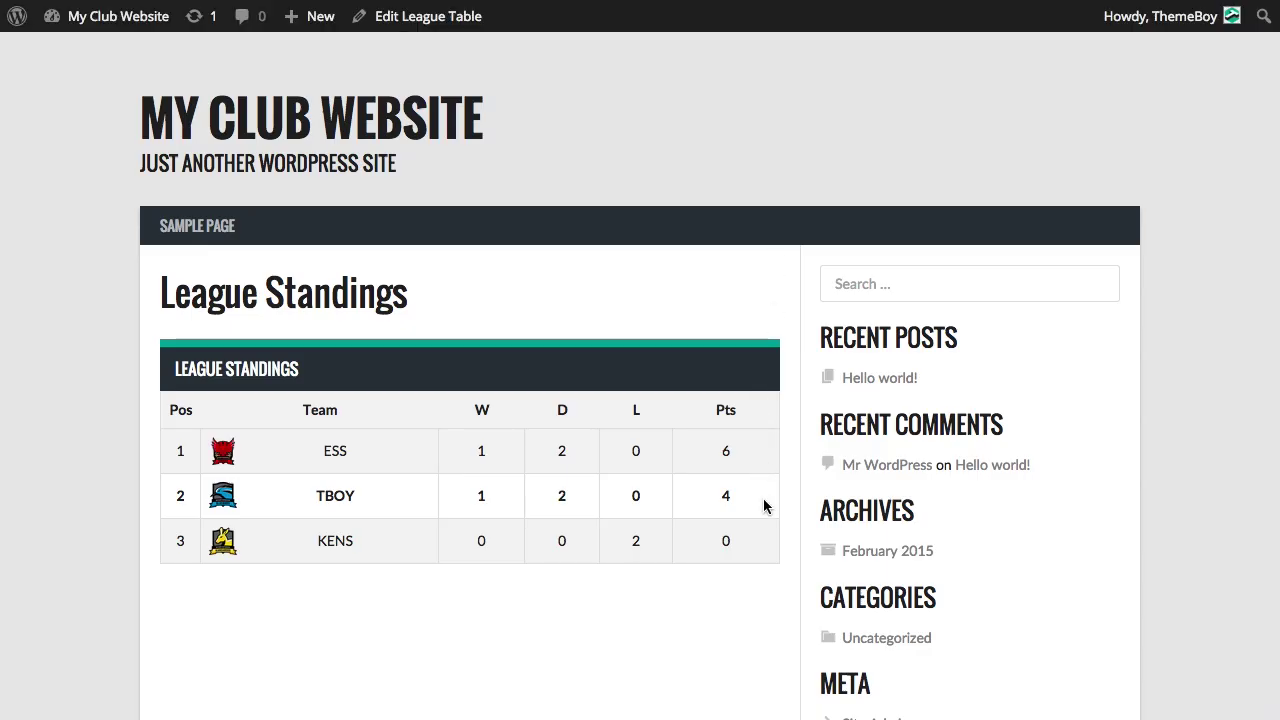
Step: Sort the public standings by Pts (both directions), L and D, then return to editing
{"action": "left_click", "coordinate": [729, 417]}
{"action": "left_click", "coordinate": [729, 417]}
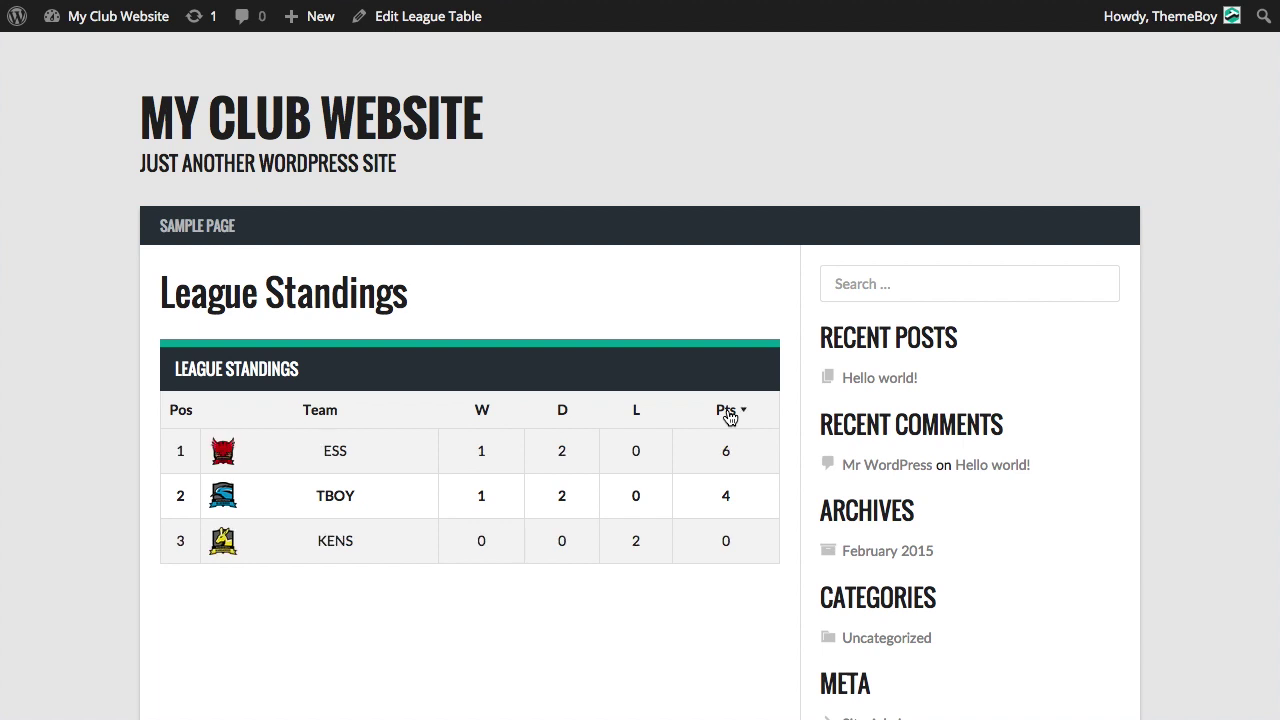
{"action": "left_click", "coordinate": [628, 413]}
{"action": "left_click", "coordinate": [566, 420]}
{"action": "left_click", "coordinate": [381, 16]}
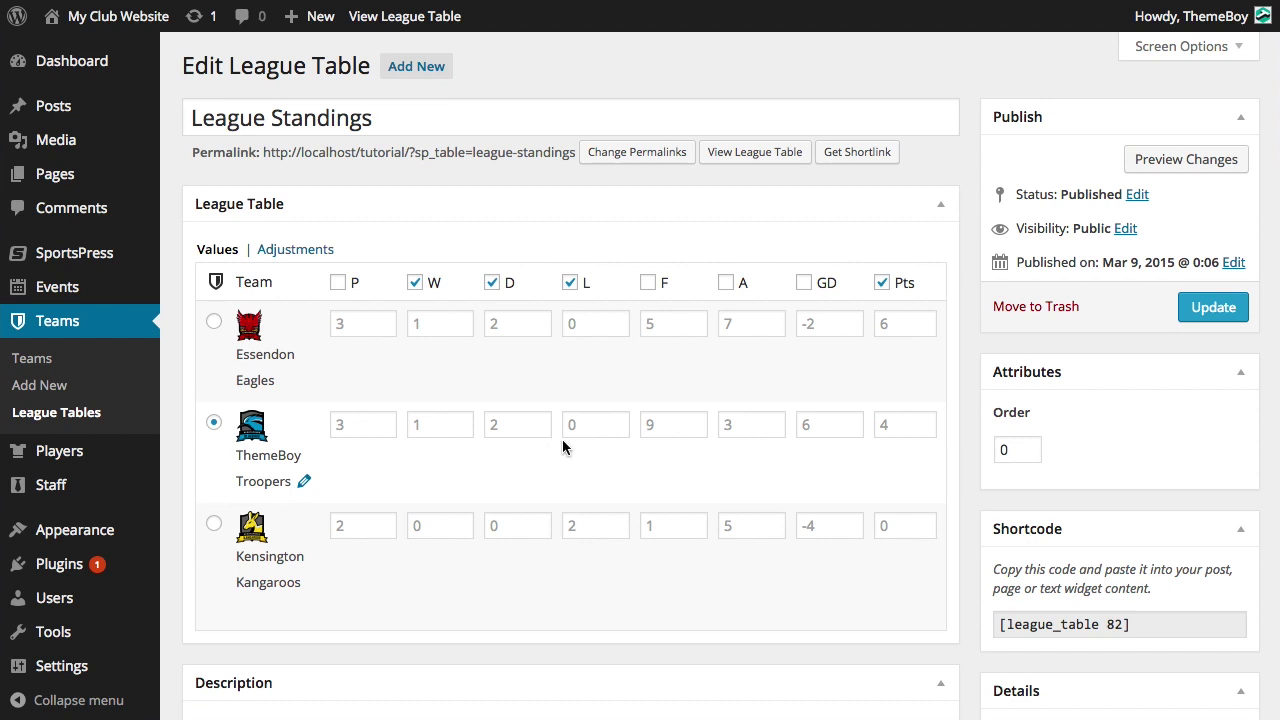
Step: Override ThemeBoy Troopers' F value from 9 to 7 and save
{"action": "left_click", "coordinate": [671, 421]}
{"action": "key", "text": "BackSpace"}
{"action": "type", "text": "7"}
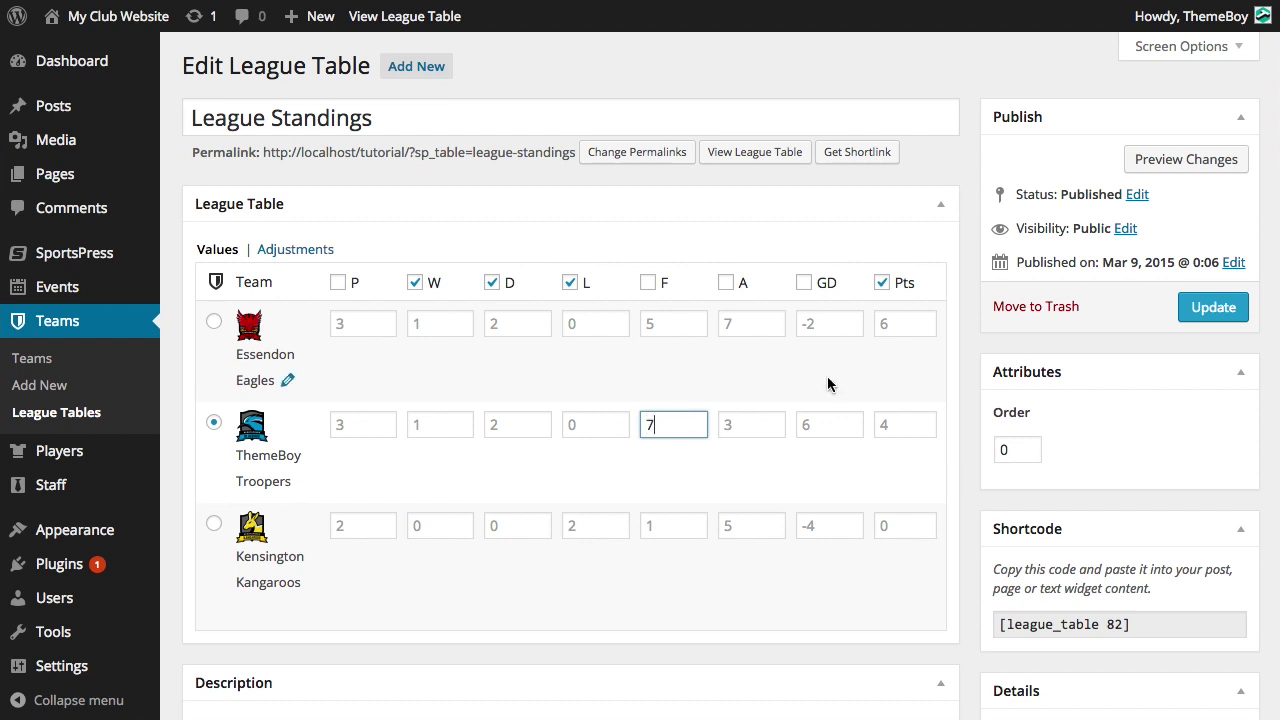
{"action": "left_click", "coordinate": [1190, 306]}
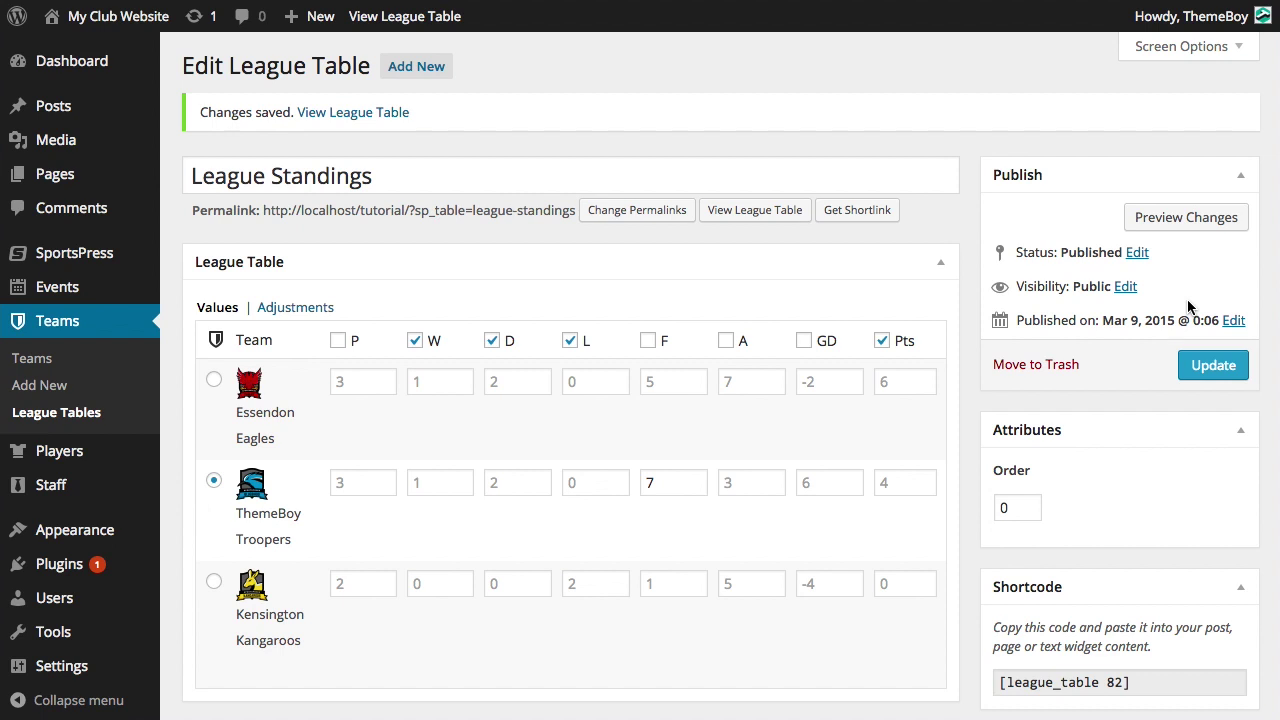
Step: Override ThemeBoy Troopers' D value from 2 to 1 and save
{"action": "mouse_move", "coordinate": [517, 424]}
{"action": "left_click", "coordinate": [517, 480]}
{"action": "key", "text": "BackSpace"}
{"action": "type", "text": "1"}
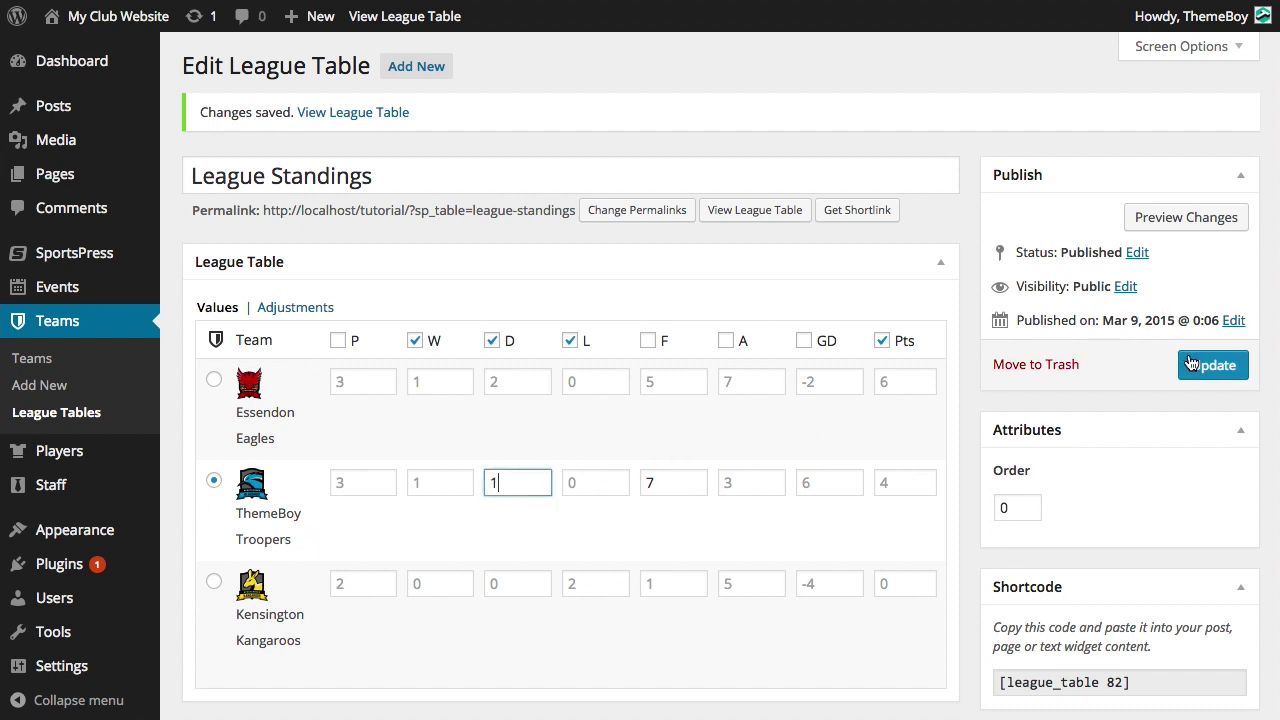
{"action": "left_click", "coordinate": [1190, 362]}
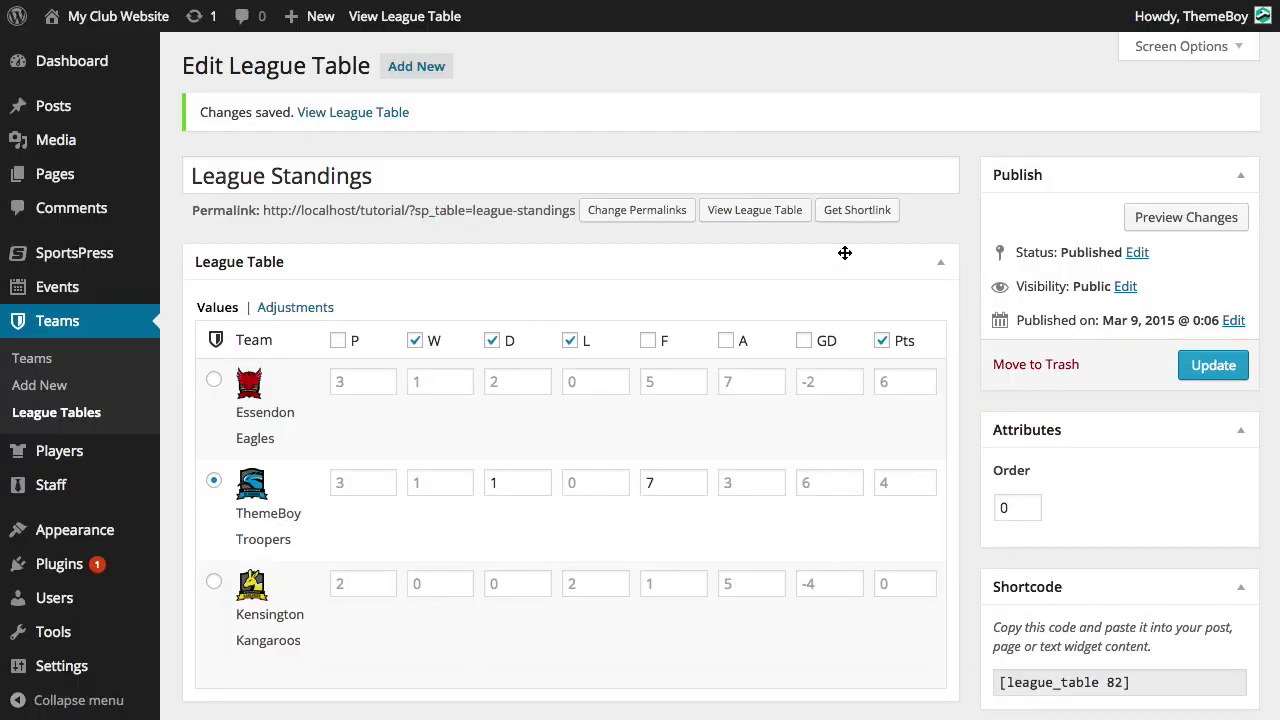